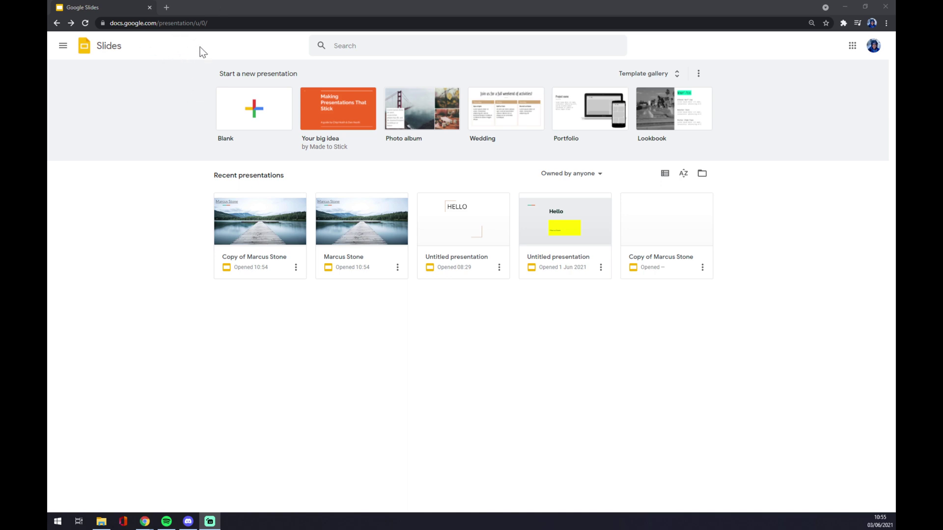
pyautogui.click(155, 236)
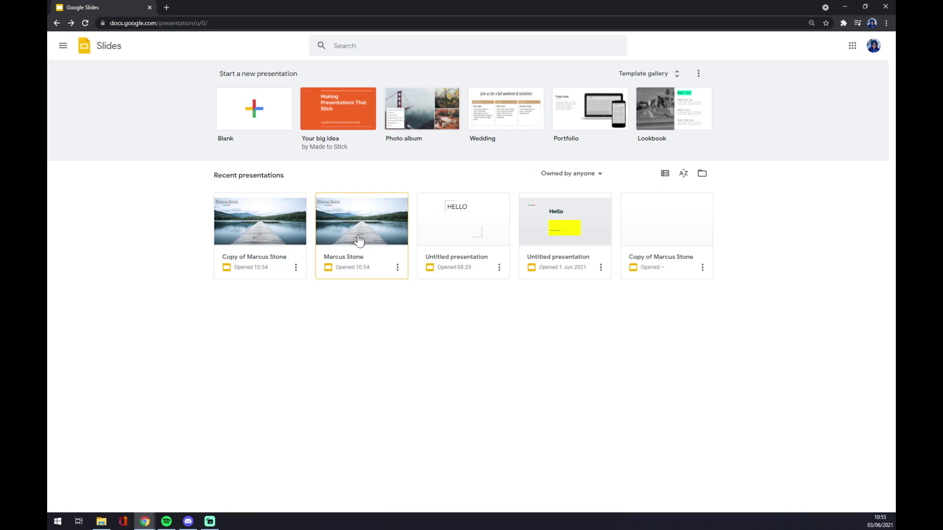
pyautogui.click(259, 238)
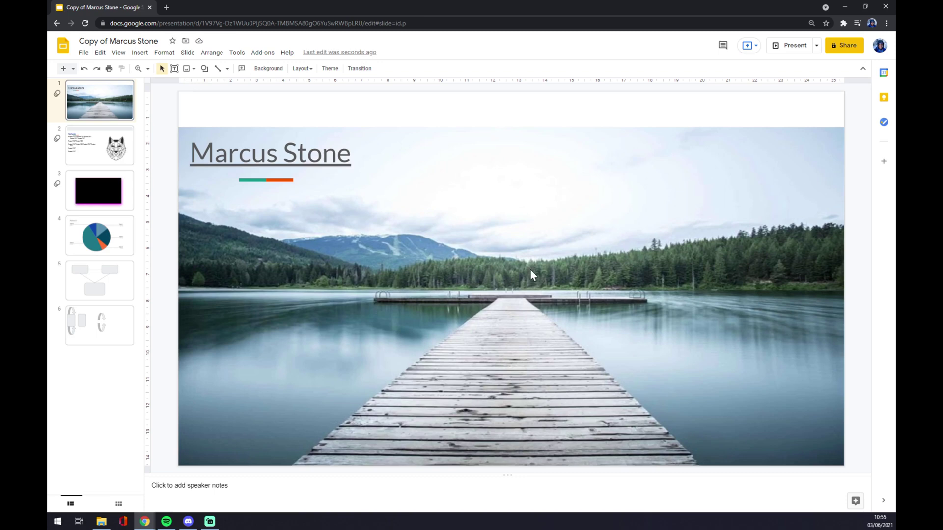
pyautogui.click(83, 52)
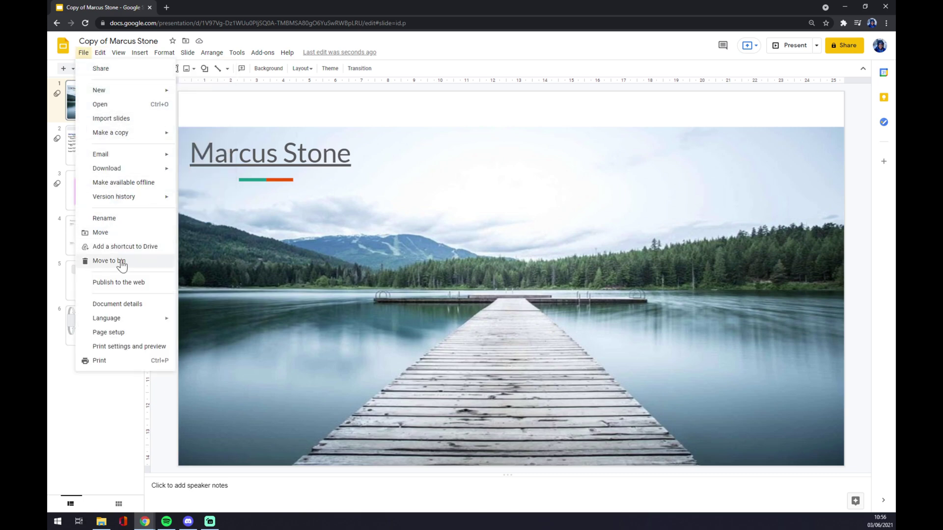
# - Move Copy of Marcus Stone to the bin and go back to the Slides home screen
pyautogui.click(100, 262)
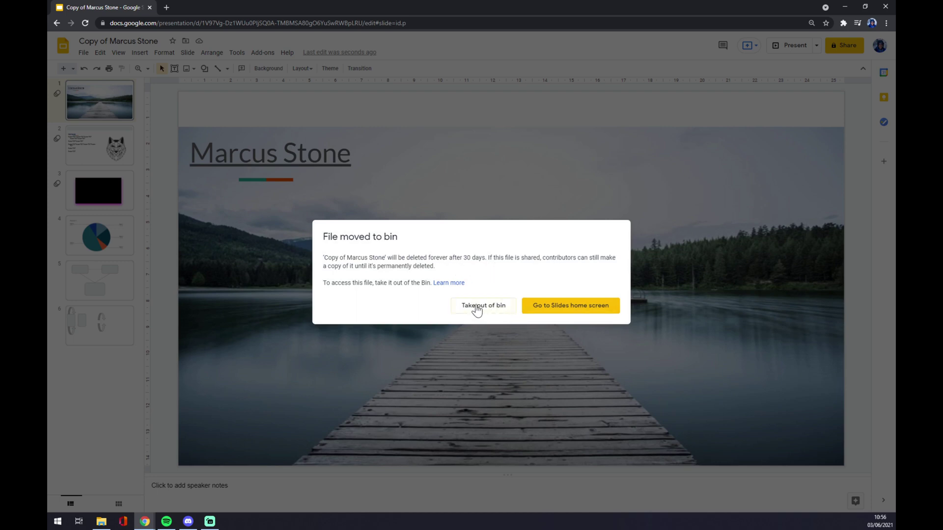
pyautogui.click(570, 305)
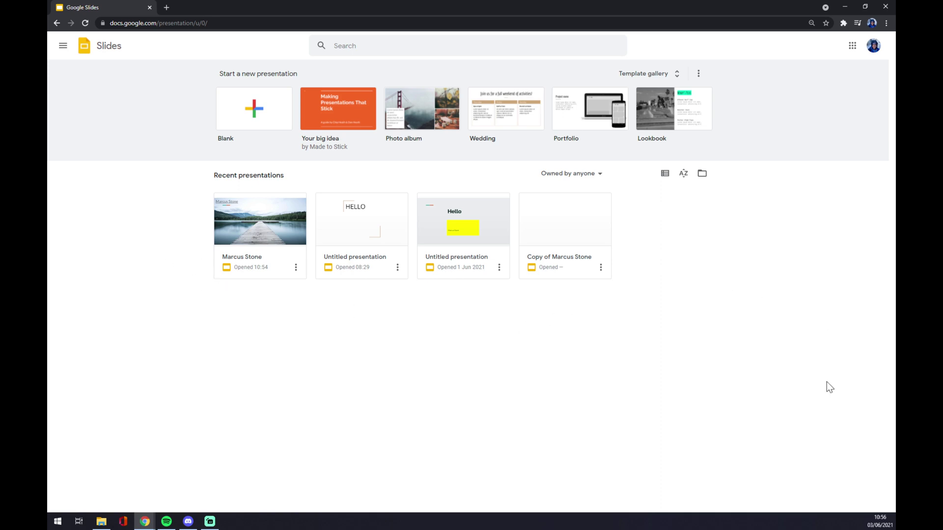
pyautogui.click(296, 267)
pyautogui.click(127, 300)
pyautogui.click(600, 267)
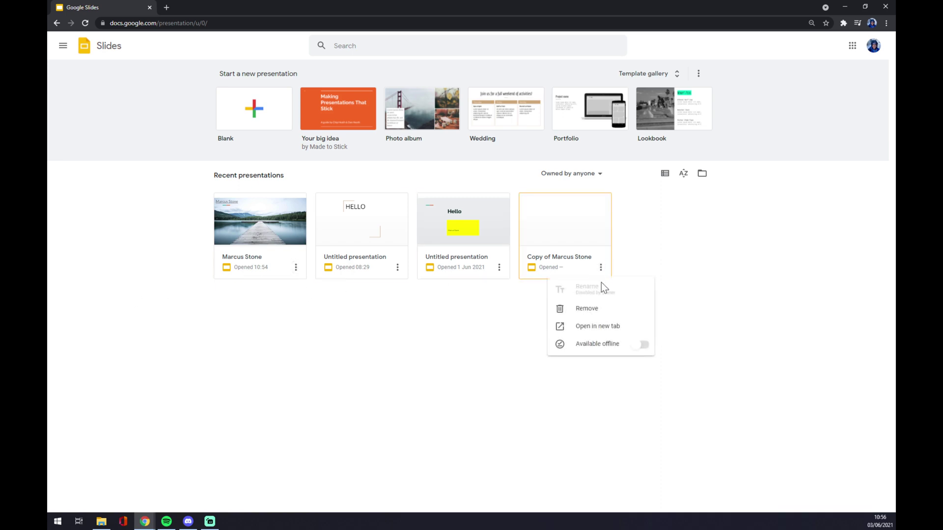
pyautogui.click(588, 309)
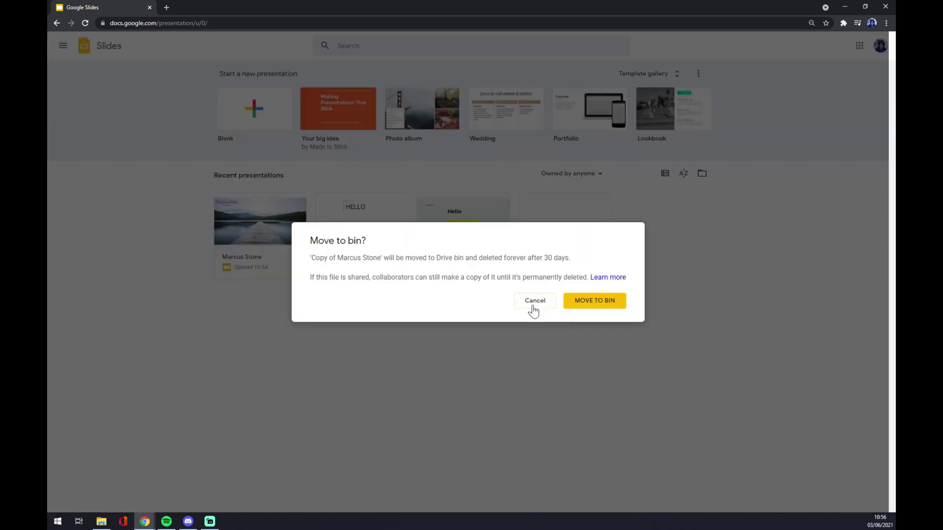
pyautogui.click(583, 303)
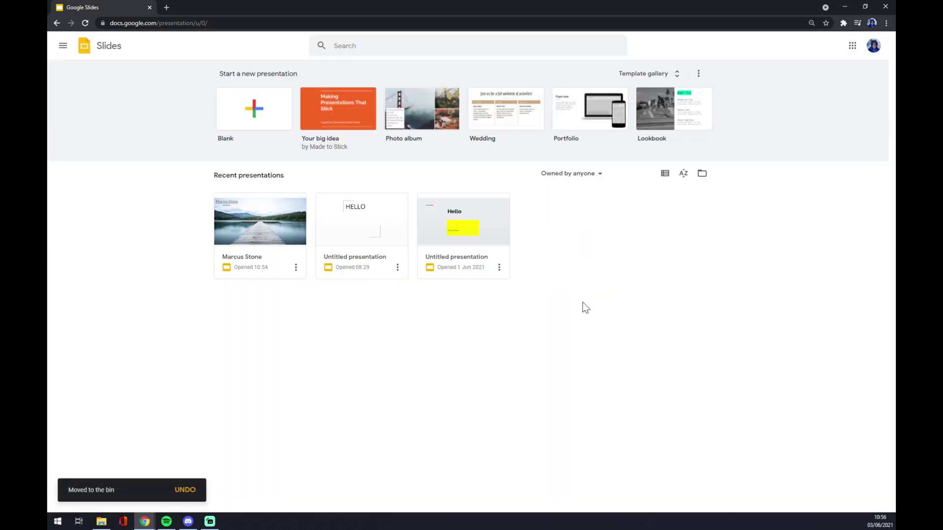